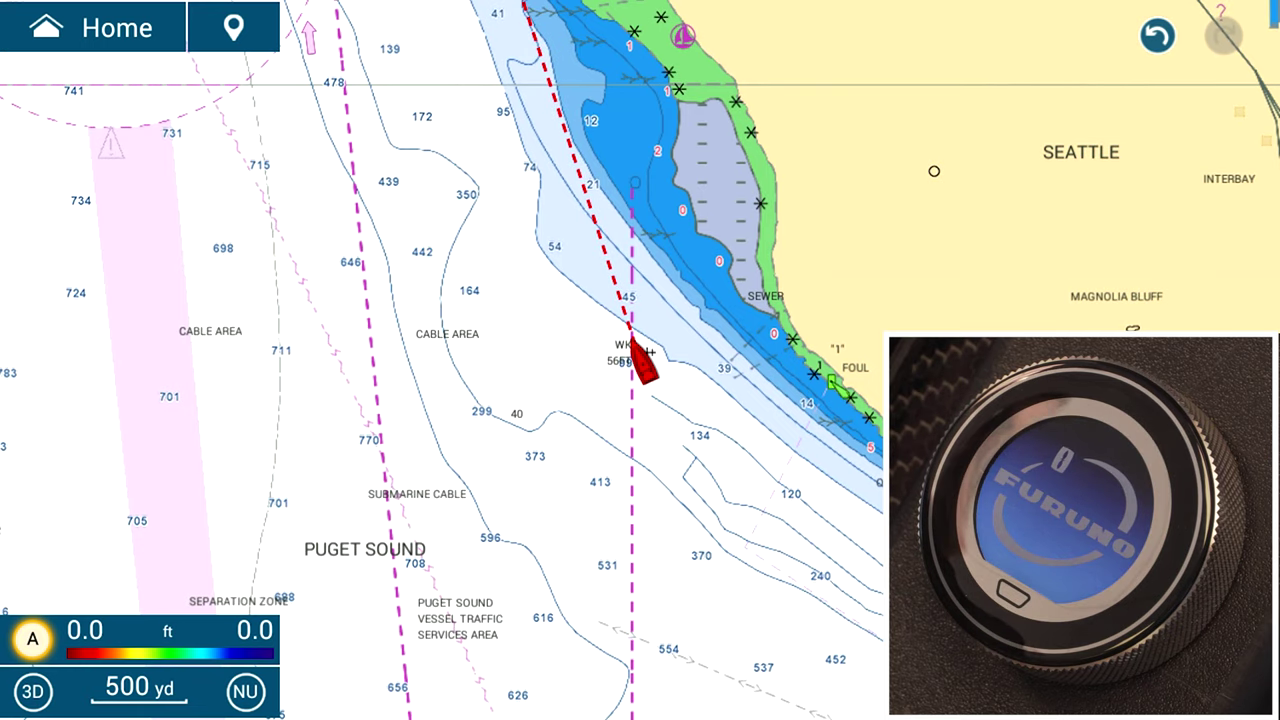
Zoom in around the boat and drop waypoint WP 005 just west of it.
{"action": "scroll", "coordinate": [640, 360], "scroll_direction": "up", "scroll_amount": 5}
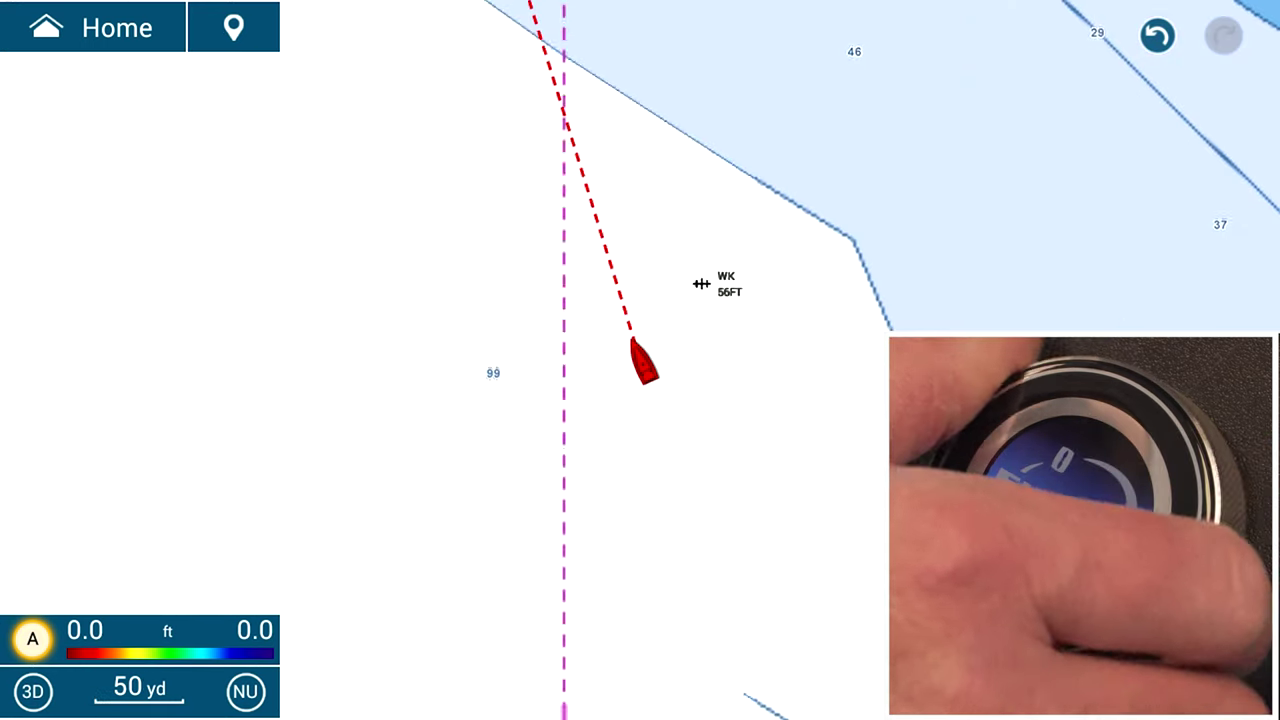
{"action": "scroll", "coordinate": [640, 360], "scroll_direction": "down", "scroll_amount": 2}
{"action": "scroll", "coordinate": [640, 360], "scroll_direction": "down", "scroll_amount": 2}
{"action": "scroll", "coordinate": [640, 360], "scroll_direction": "up", "scroll_amount": 3}
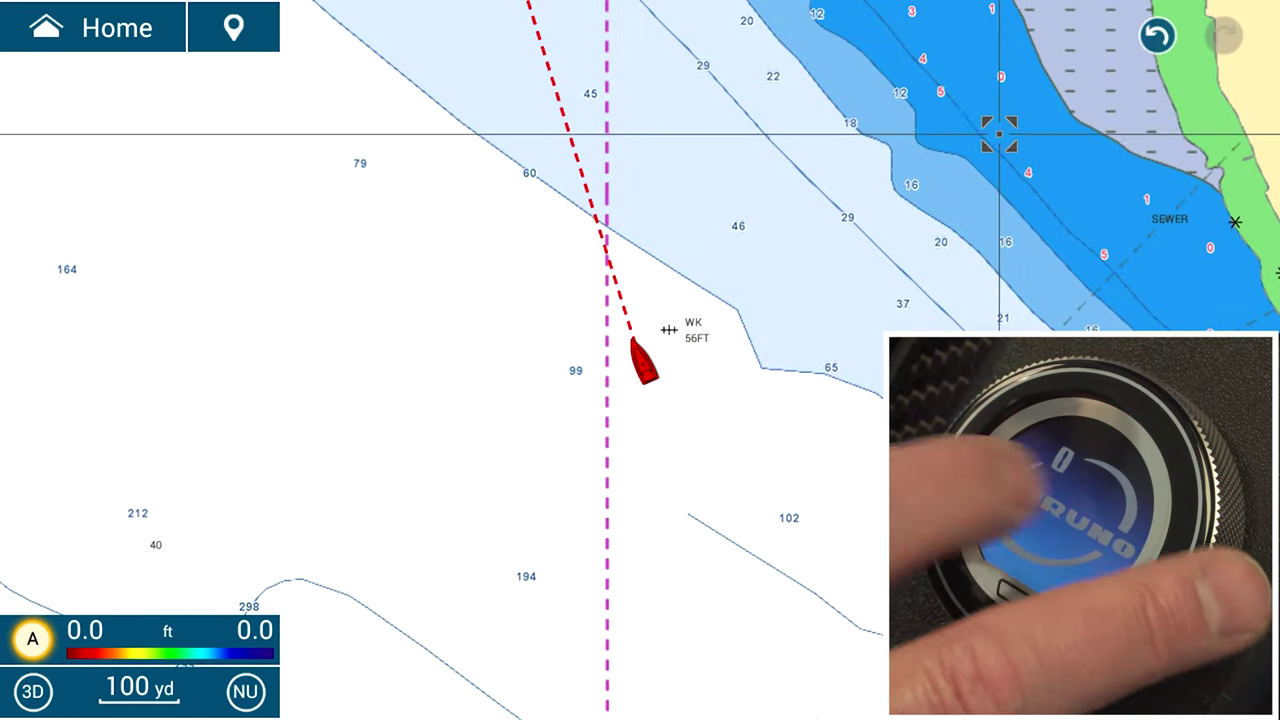
{"action": "left_click", "coordinate": [475, 205]}
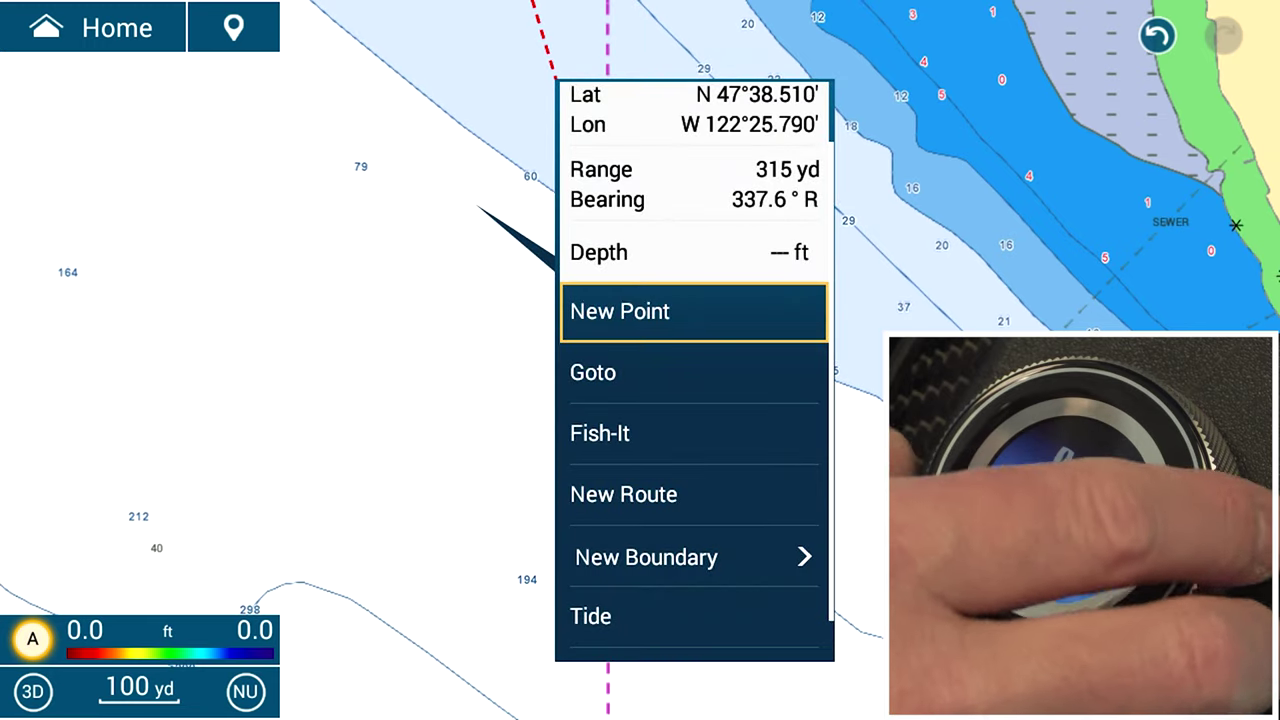
{"action": "left_click", "coordinate": [475, 205]}
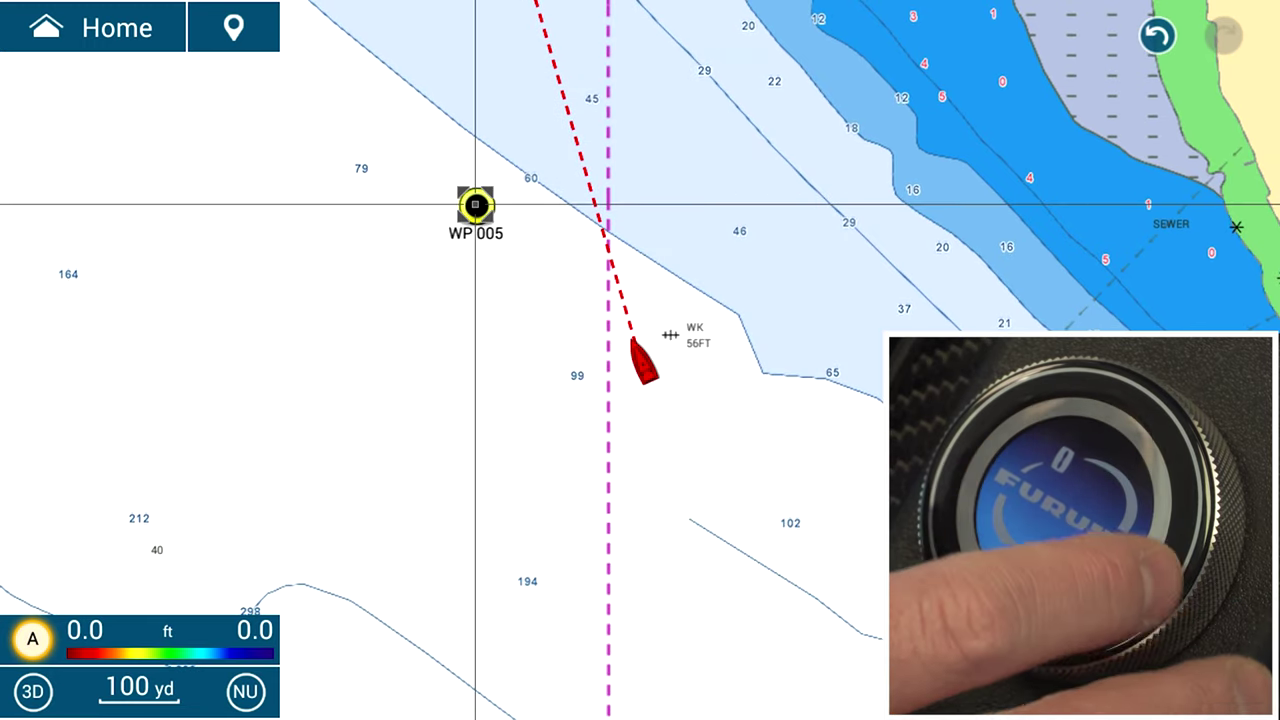
Delete waypoint WP 005 from the chart.
{"action": "left_click", "coordinate": [475, 205]}
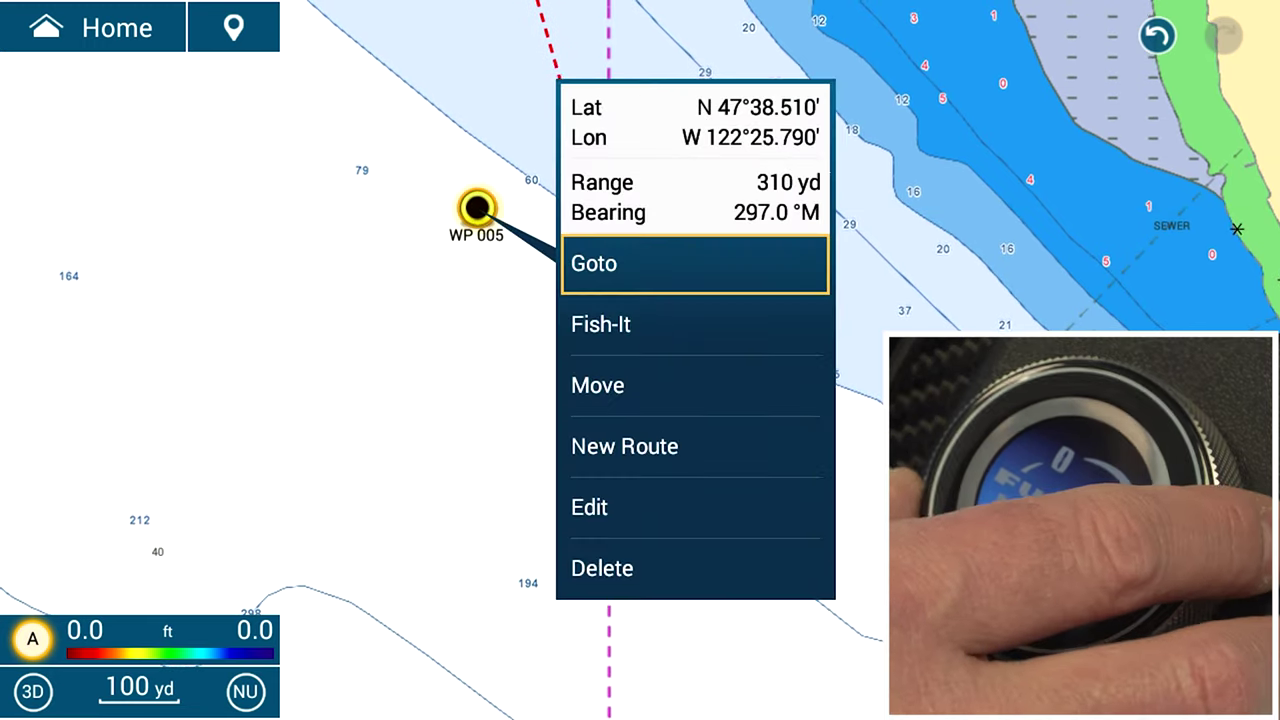
{"action": "scroll", "coordinate": [695, 400], "scroll_direction": "down", "scroll_amount": 4}
{"action": "scroll", "coordinate": [695, 400], "scroll_direction": "down", "scroll_amount": 1}
{"action": "scroll", "coordinate": [695, 400], "scroll_direction": "up", "scroll_amount": 1}
{"action": "scroll", "coordinate": [695, 400], "scroll_direction": "down", "scroll_amount": 1}
{"action": "key", "text": "Return"}
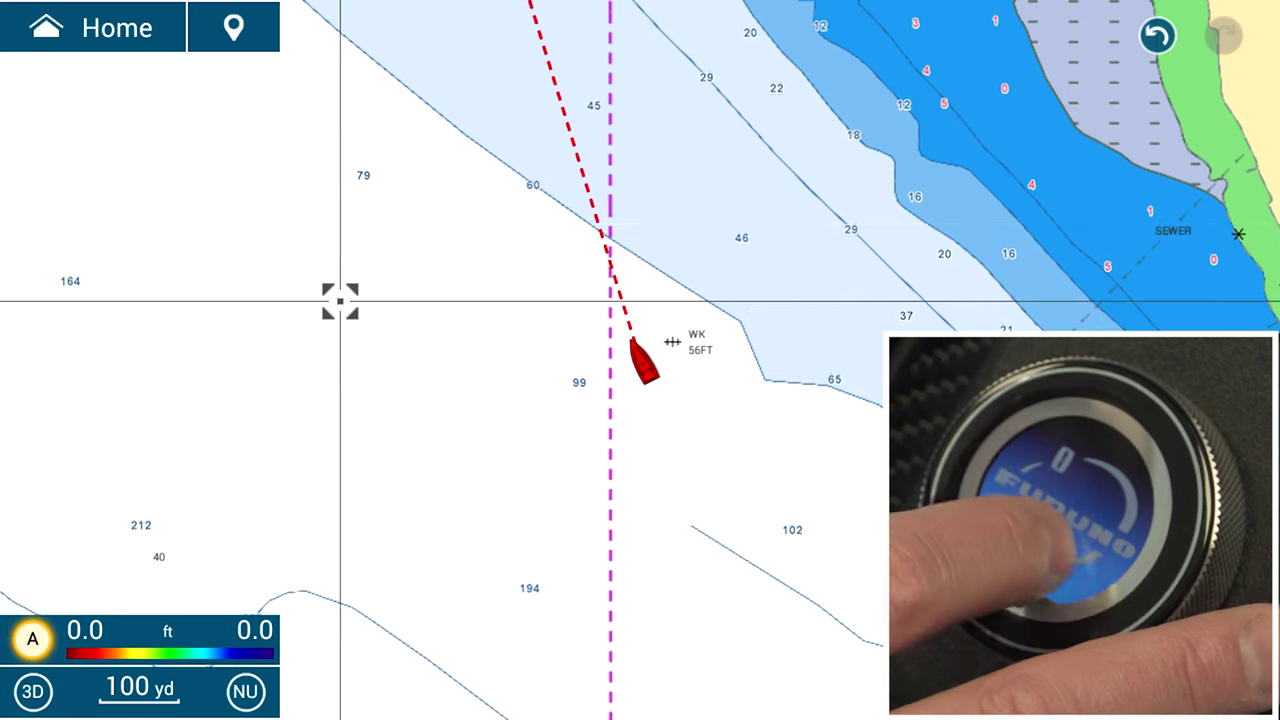
Start a new route beside the boat and place route point 2 to the west.
{"action": "key", "text": "Return"}
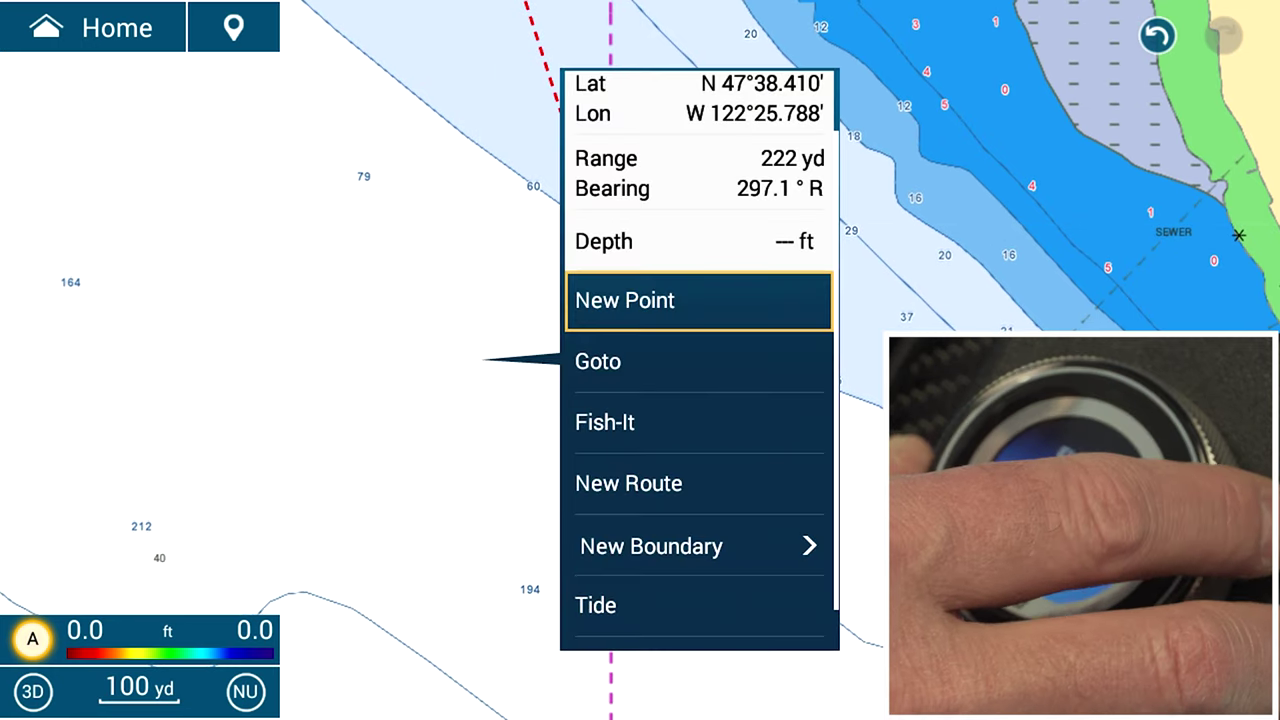
{"action": "scroll", "coordinate": [695, 400], "scroll_direction": "down", "scroll_amount": 4}
{"action": "scroll", "coordinate": [695, 400], "scroll_direction": "up", "scroll_amount": 1}
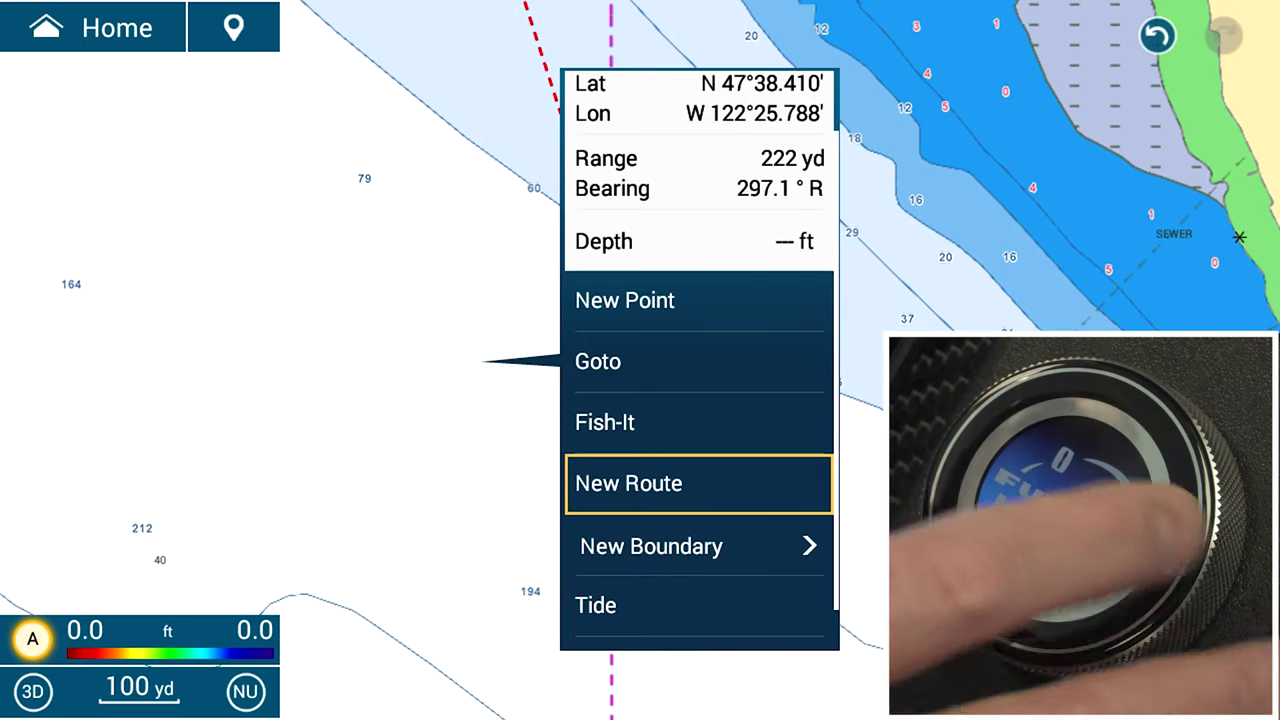
{"action": "key", "text": "Return"}
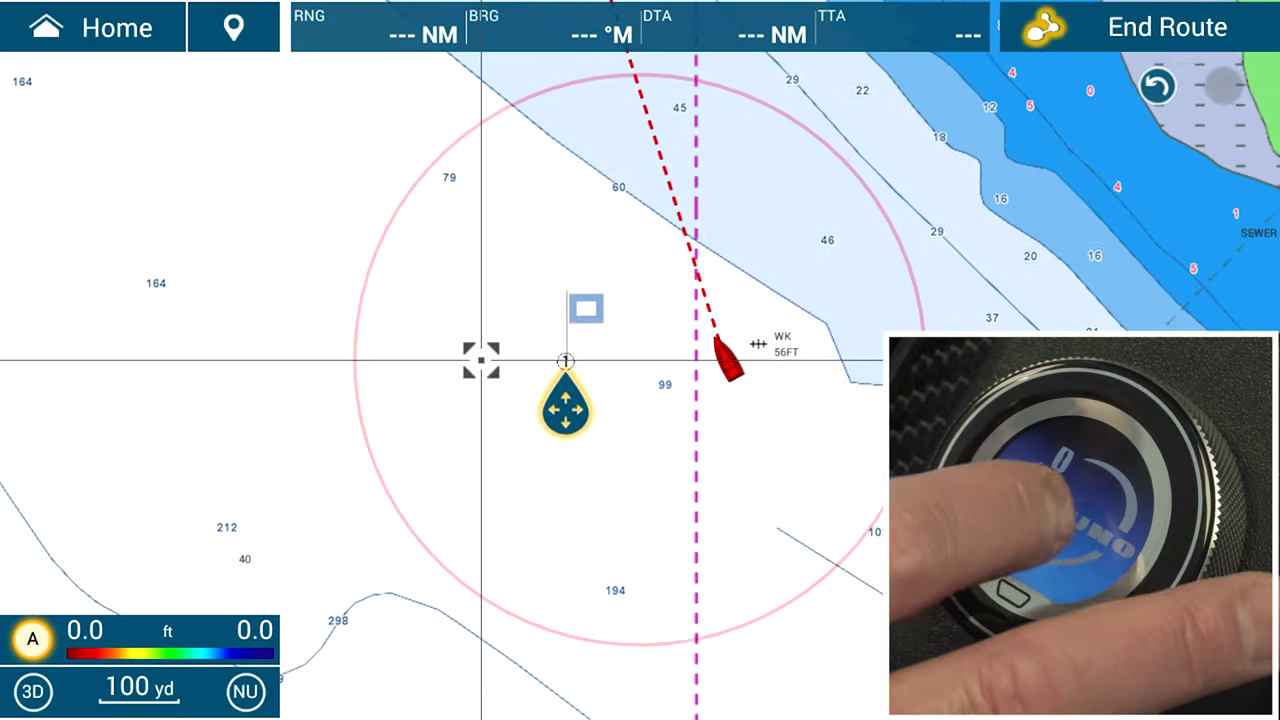
{"action": "key", "text": "Return"}
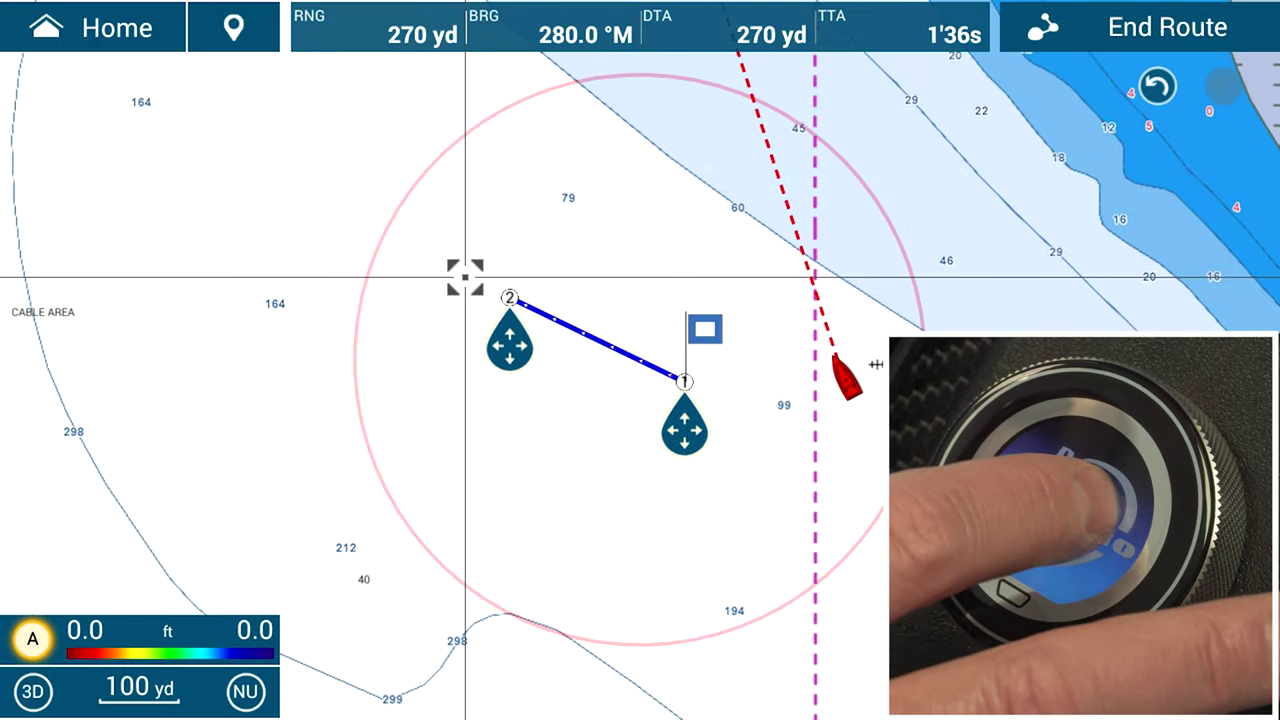
Add point 3 to the north and point 4 to the north-east, then end the route.
{"action": "key", "text": "Up"}
{"action": "key", "text": "Return"}
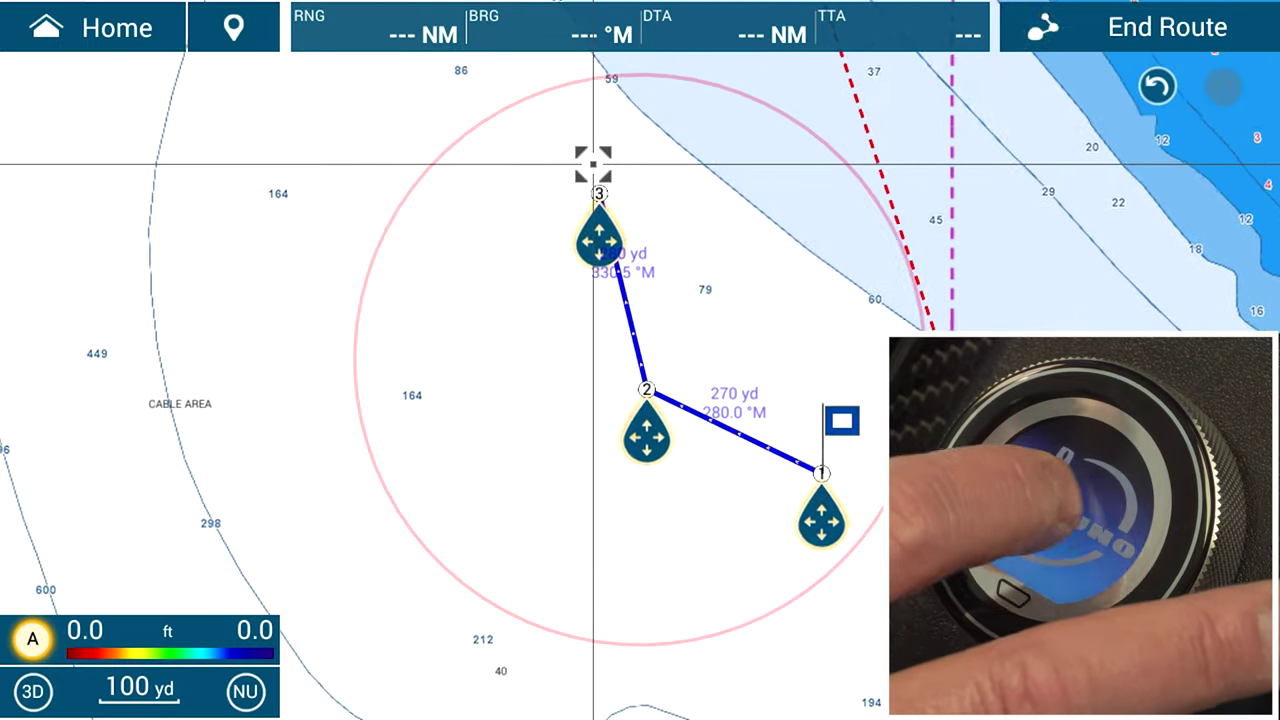
{"action": "key", "text": "Up"}
{"action": "key", "text": "Return"}
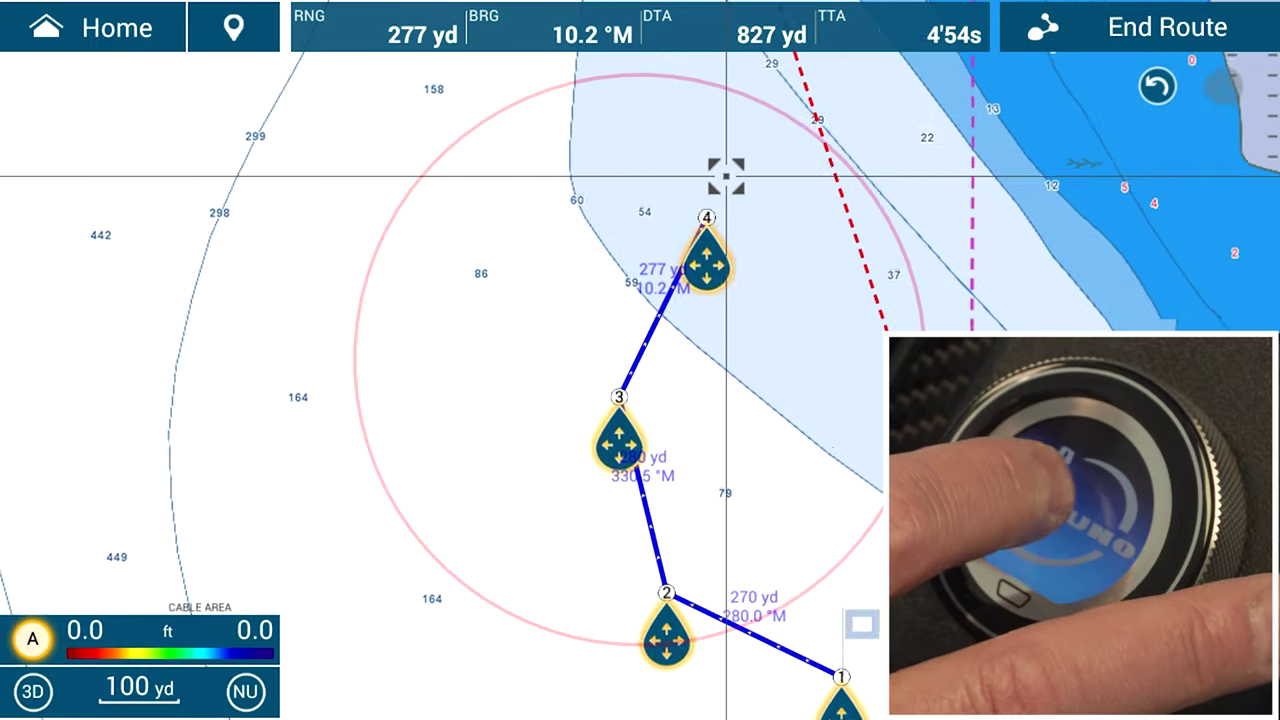
{"action": "key", "text": "Up"}
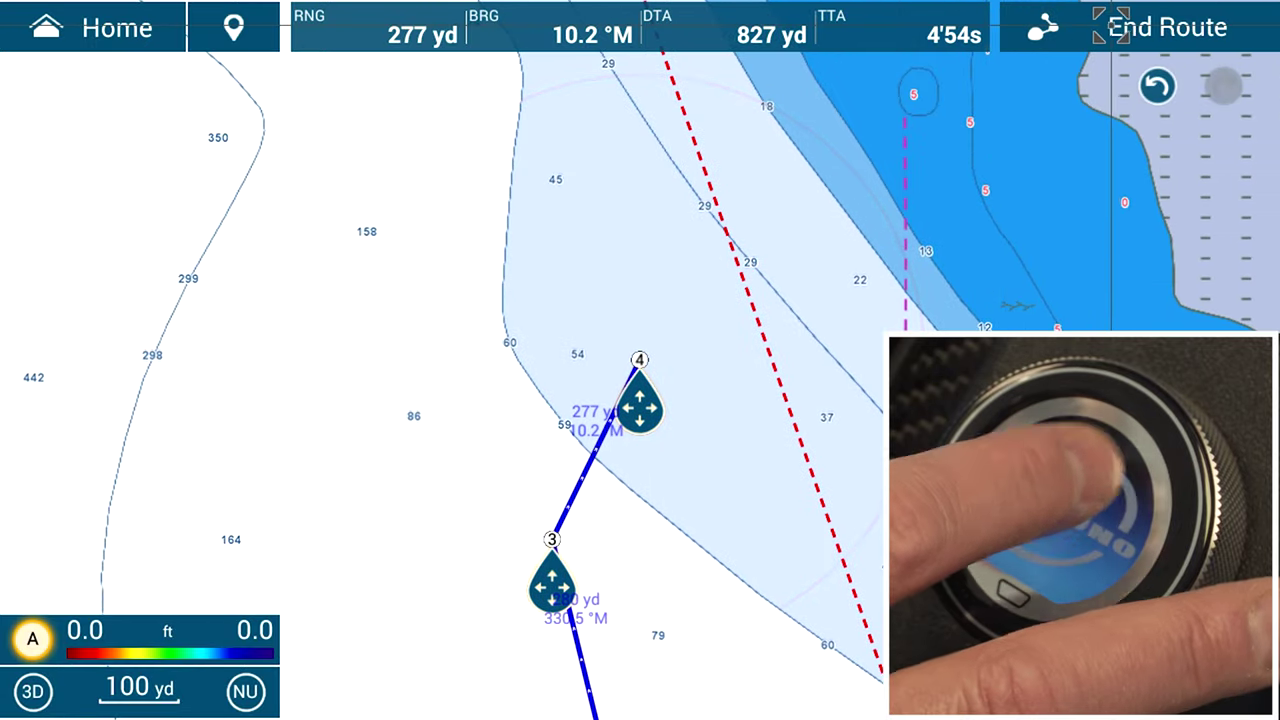
{"action": "key", "text": "Return"}
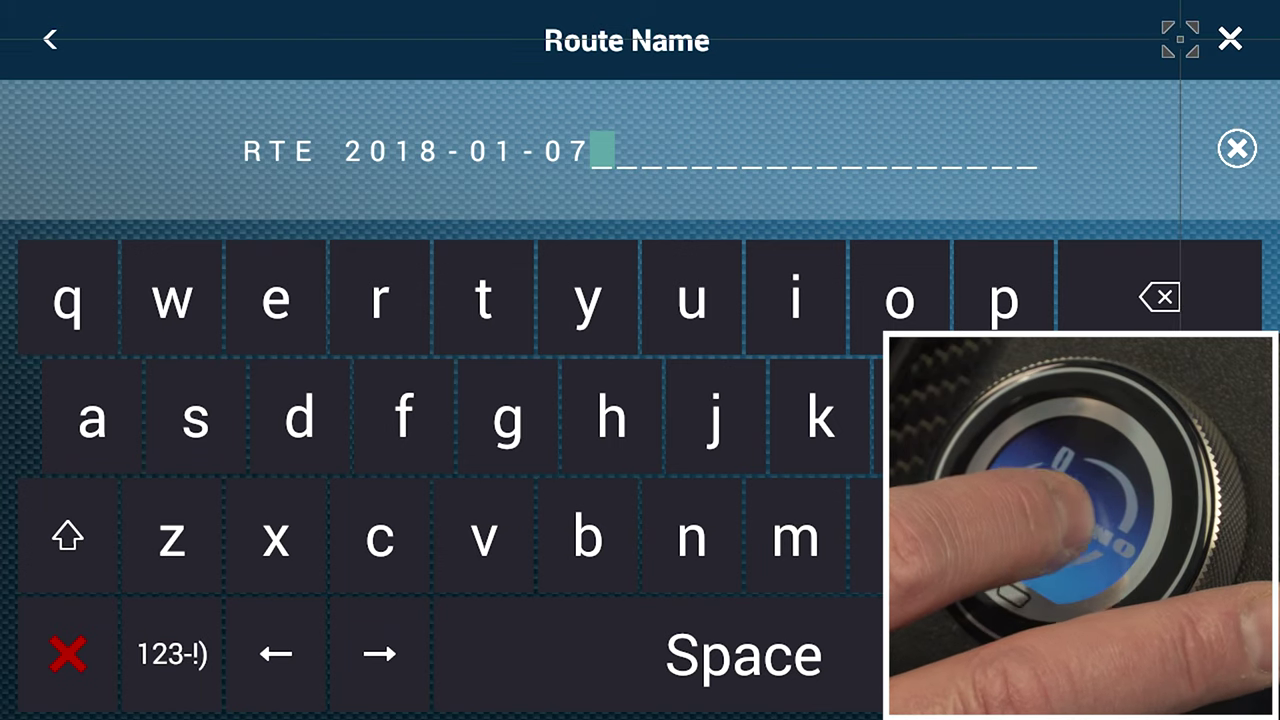
Accept the default route name RTE 2018-01-07.
{"action": "key", "text": "Return"}
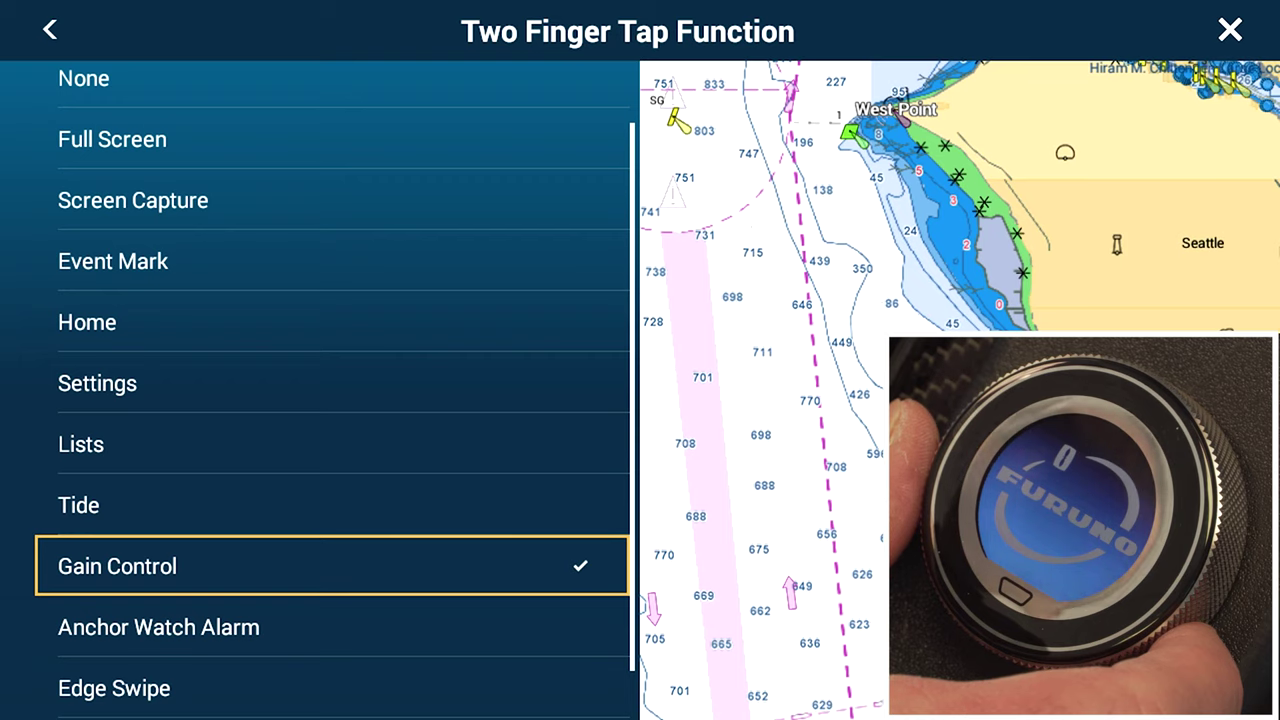
Set the two-finger long tap function to Full Screen and return to General settings.
{"action": "scroll", "coordinate": [332, 322], "scroll_direction": "up", "scroll_amount": 6}
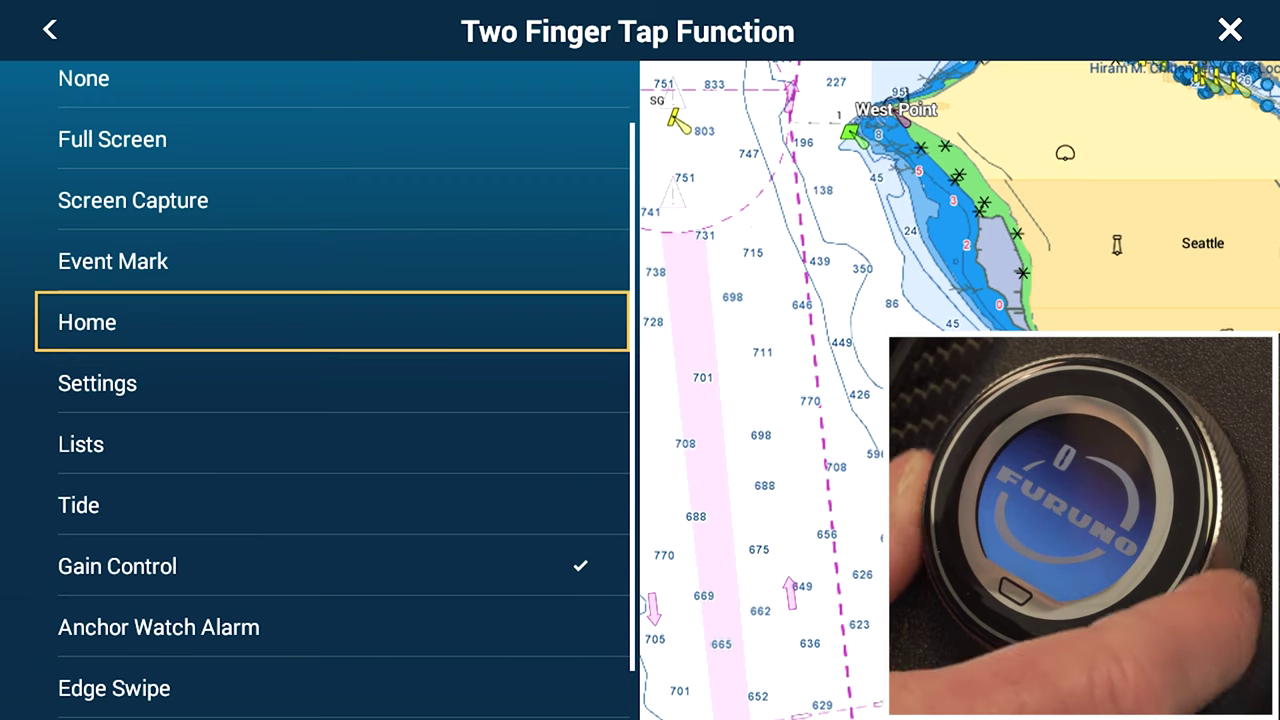
{"action": "scroll", "coordinate": [332, 322], "scroll_direction": "up", "scroll_amount": 2}
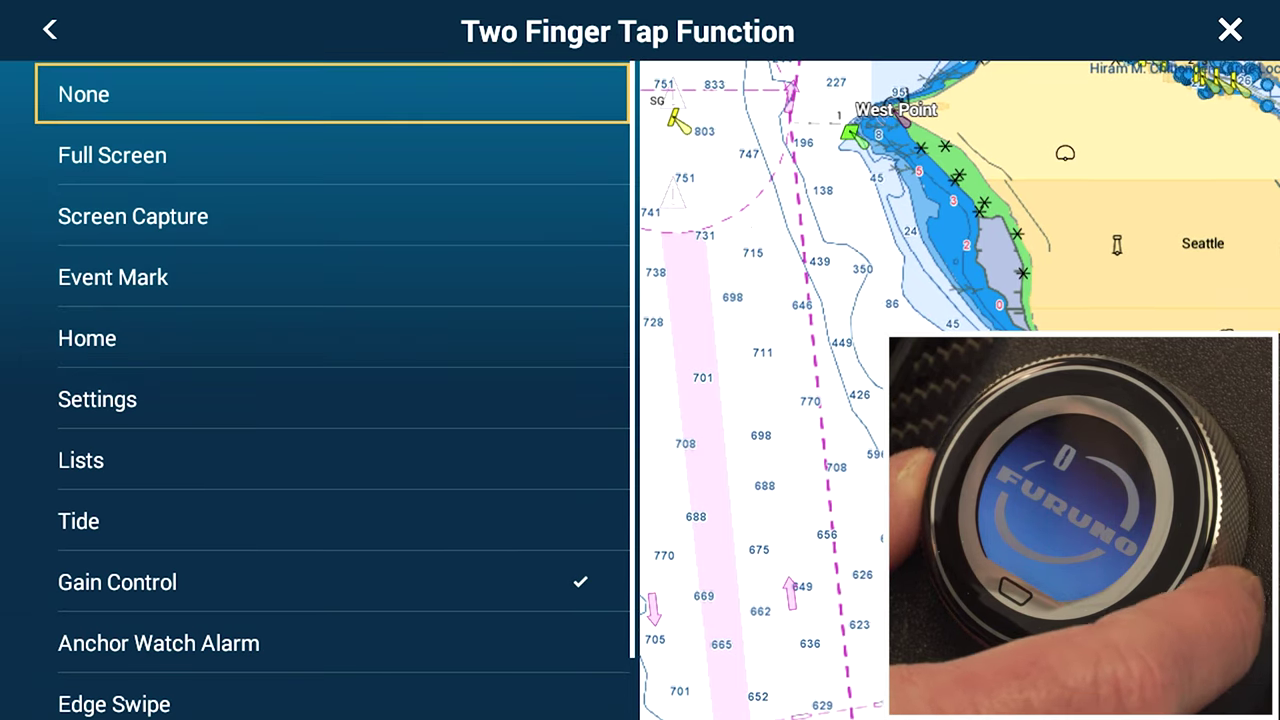
{"action": "key", "text": "Return"}
{"action": "scroll", "coordinate": [332, 322], "scroll_direction": "down", "scroll_amount": 1}
{"action": "key", "text": "Return"}
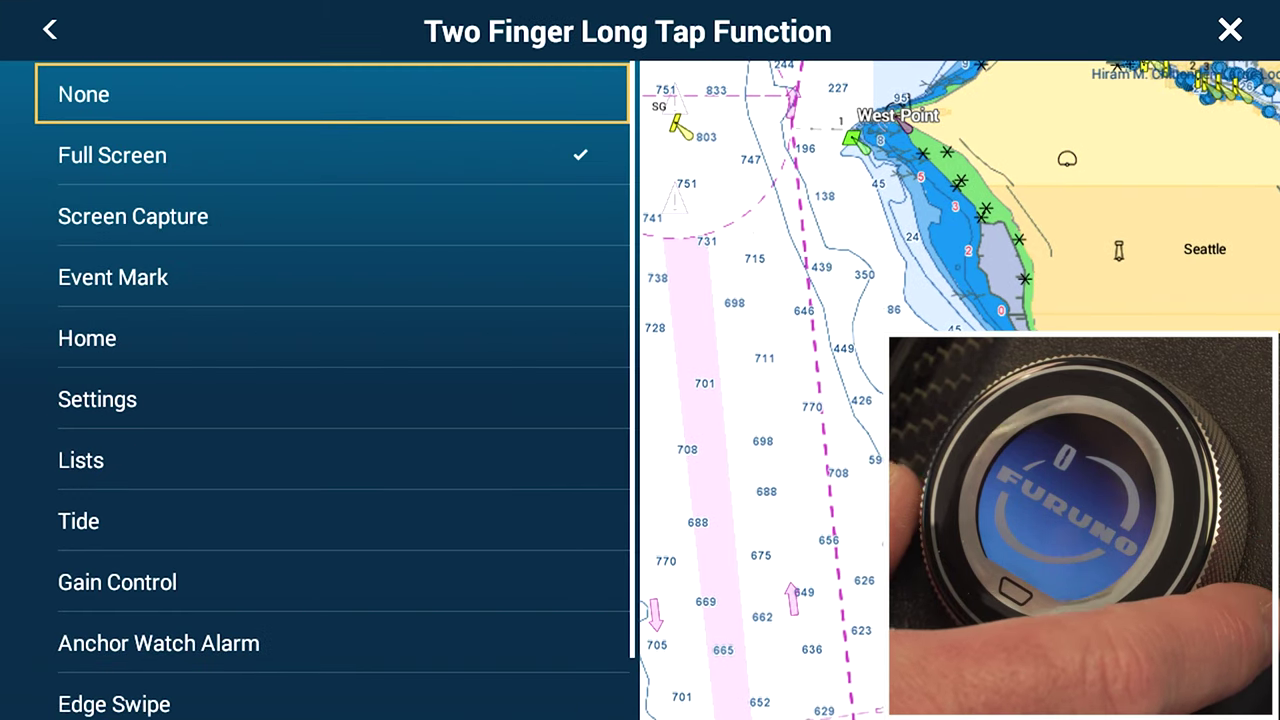
{"action": "scroll", "coordinate": [332, 322], "scroll_direction": "up", "scroll_amount": 1}
{"action": "key", "text": "Return"}
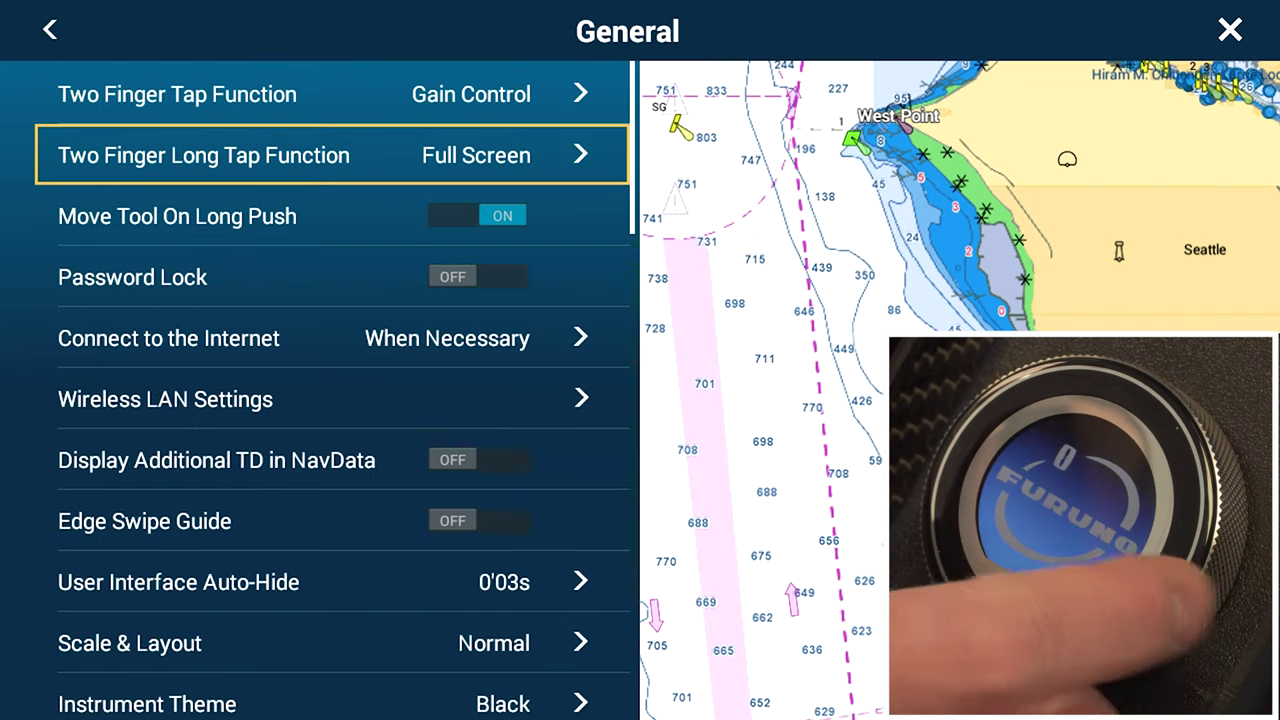
Close the Settings screen.
{"action": "key", "text": "Return"}
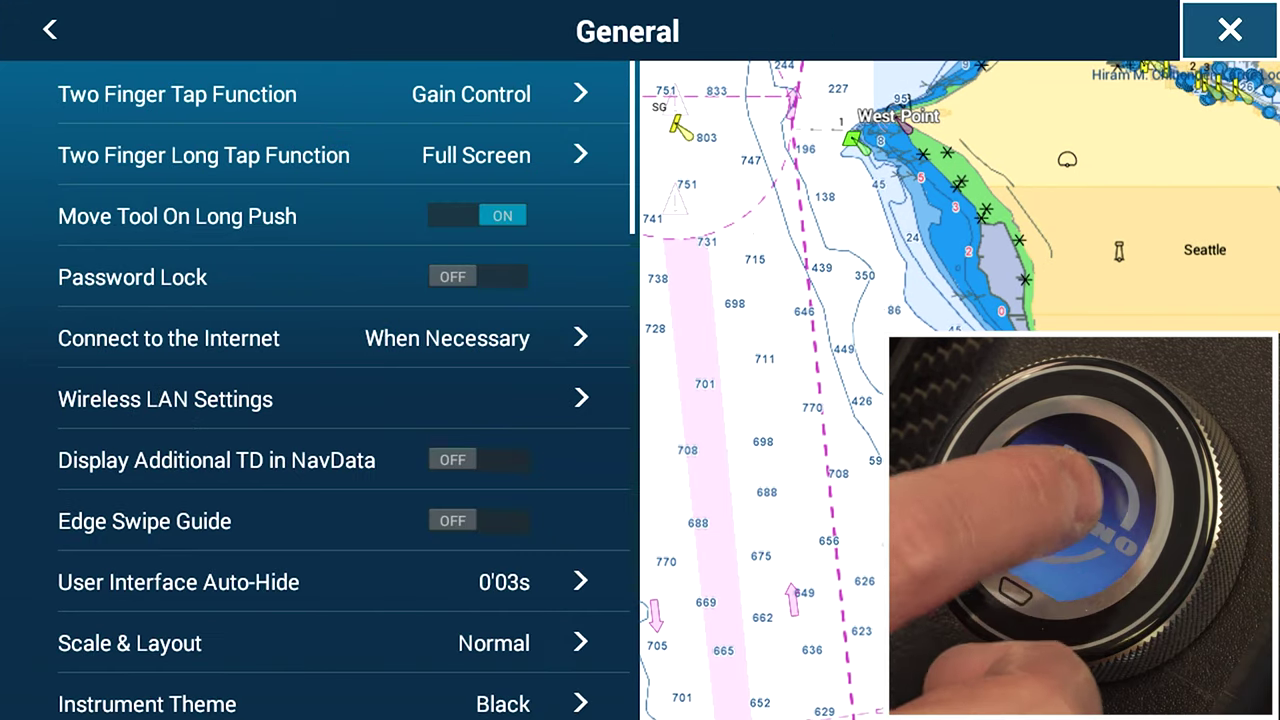